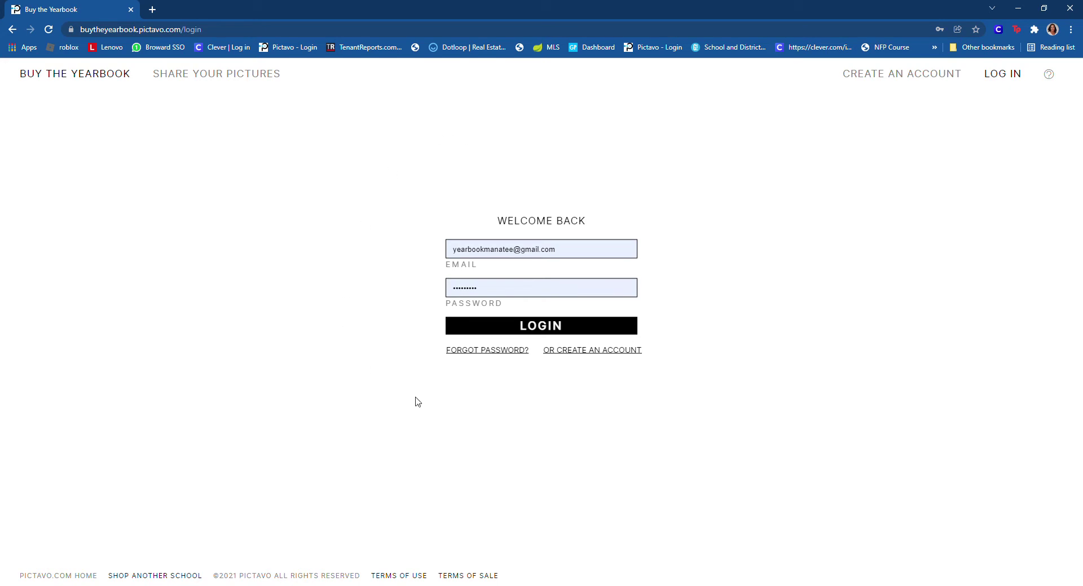
# Log in to the Manatee Bay Elementary School Pictavo site with the saved credentials
pyautogui.click(528, 333)
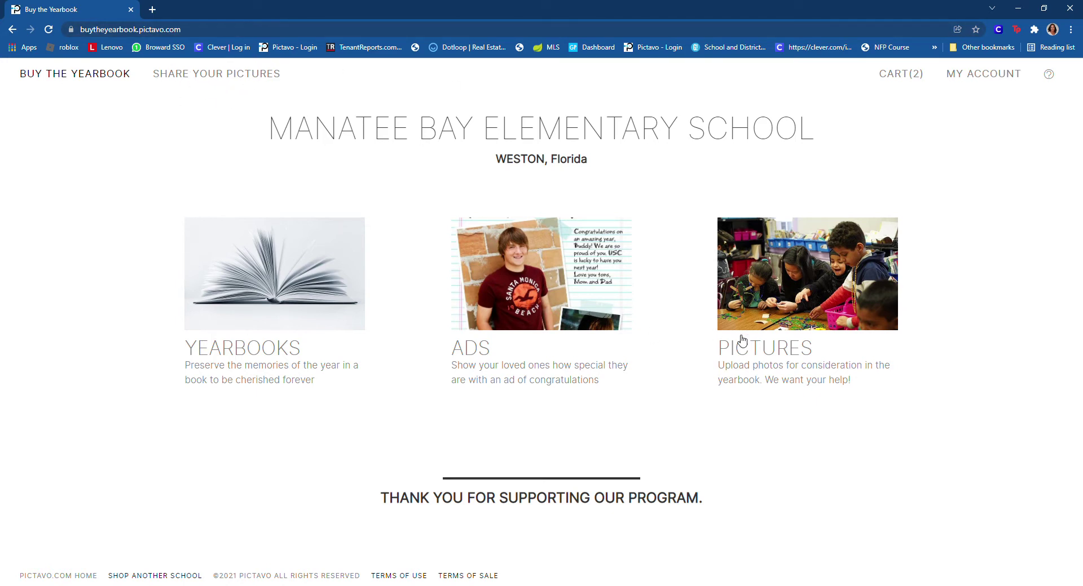
# Open the Pictures area and scroll through the list of event albums
pyautogui.click(782, 283)
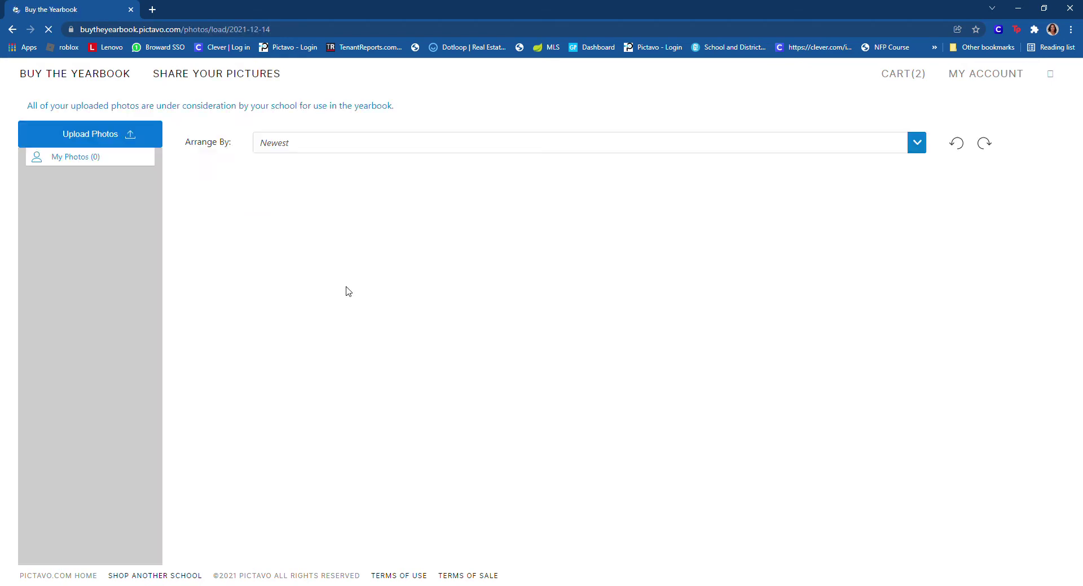
pyautogui.scroll(-4, 100, 189)
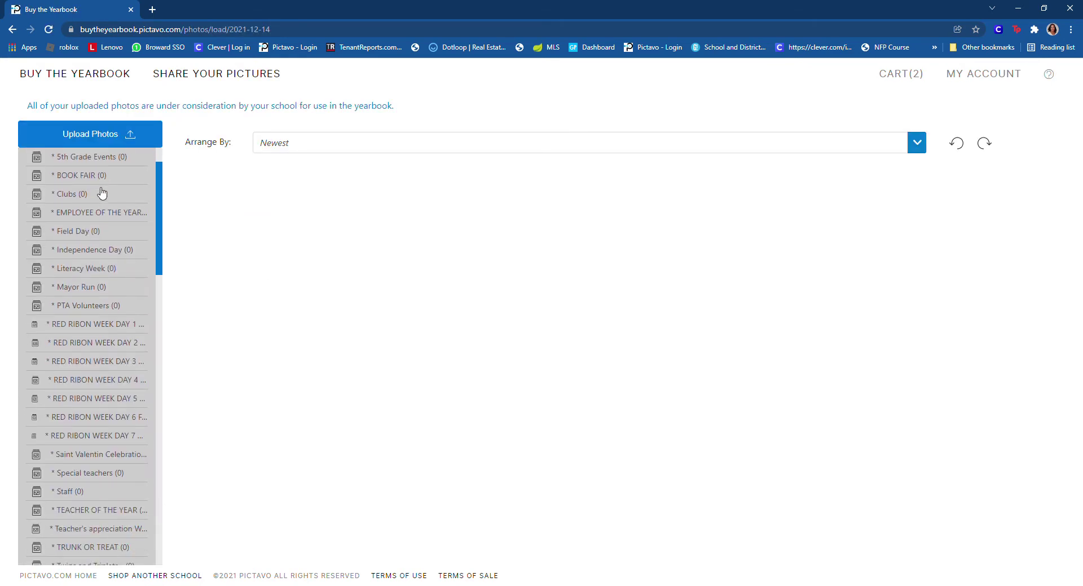
pyautogui.scroll(-10, 102, 195)
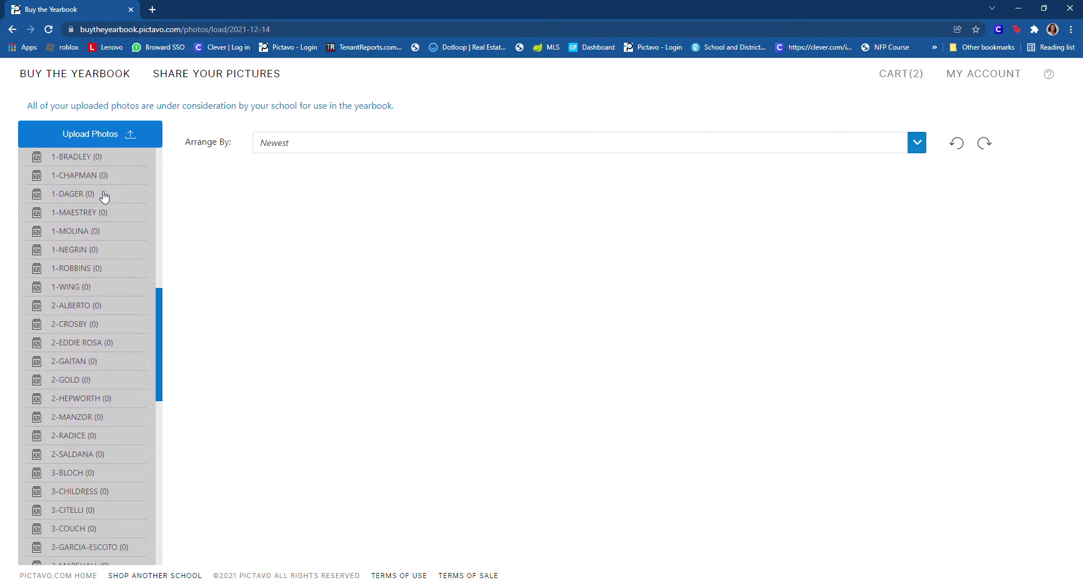
pyautogui.scroll(-4, 105, 213)
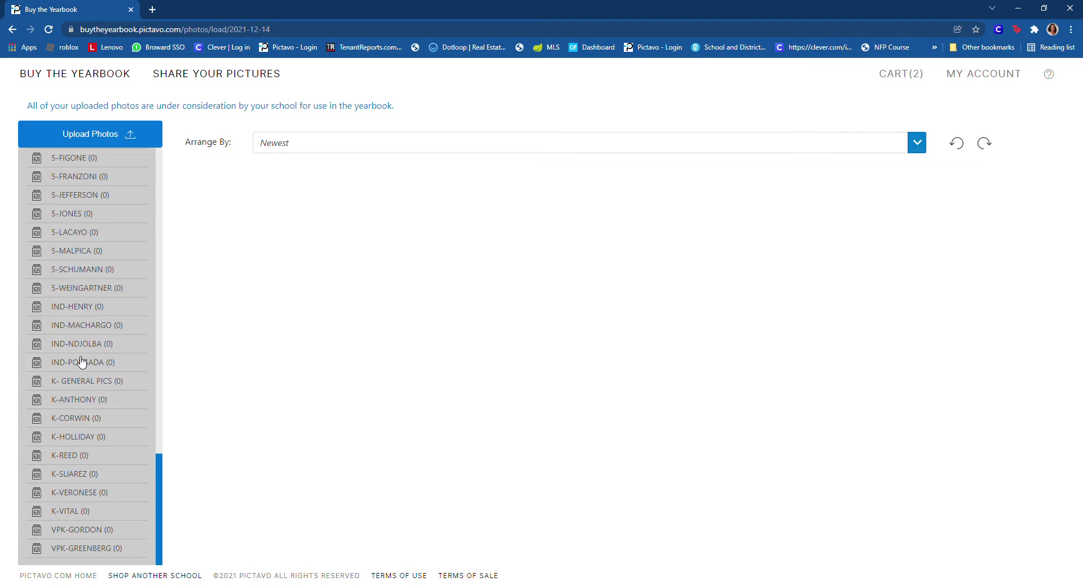
pyautogui.scroll(2, 81, 361)
pyautogui.scroll(12, 82, 361)
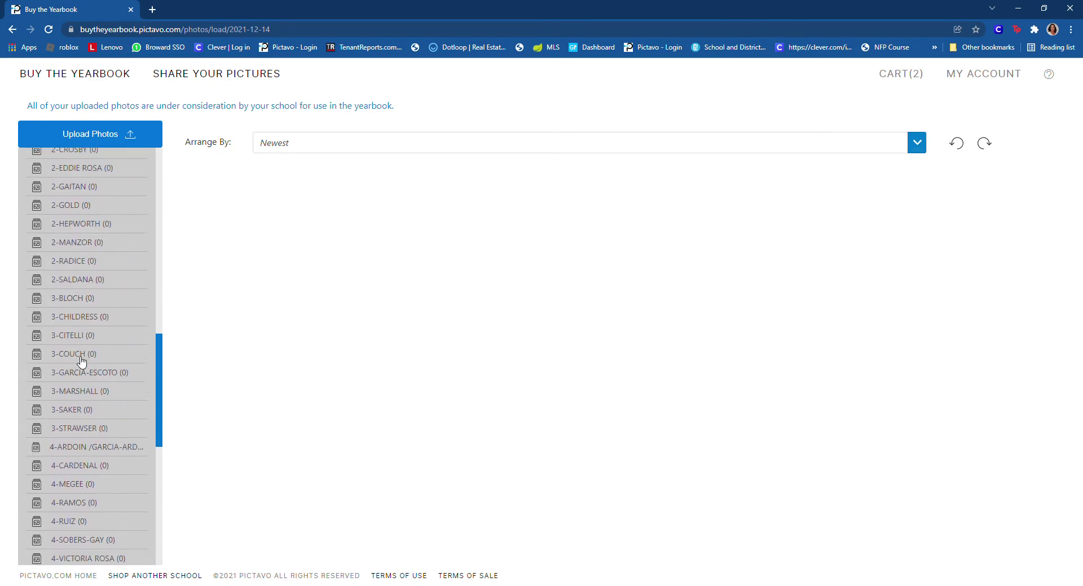
pyautogui.scroll(3, 82, 362)
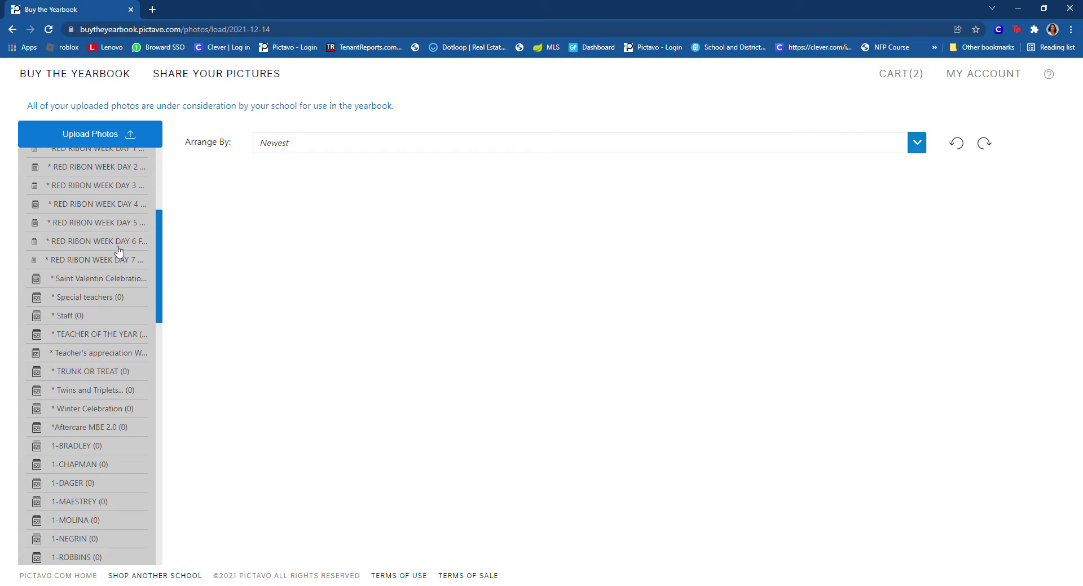
# Look inside the Saint Valentin and TEACHER OF THE YEAR albums, then open the empty Field Day album
pyautogui.click(93, 280)
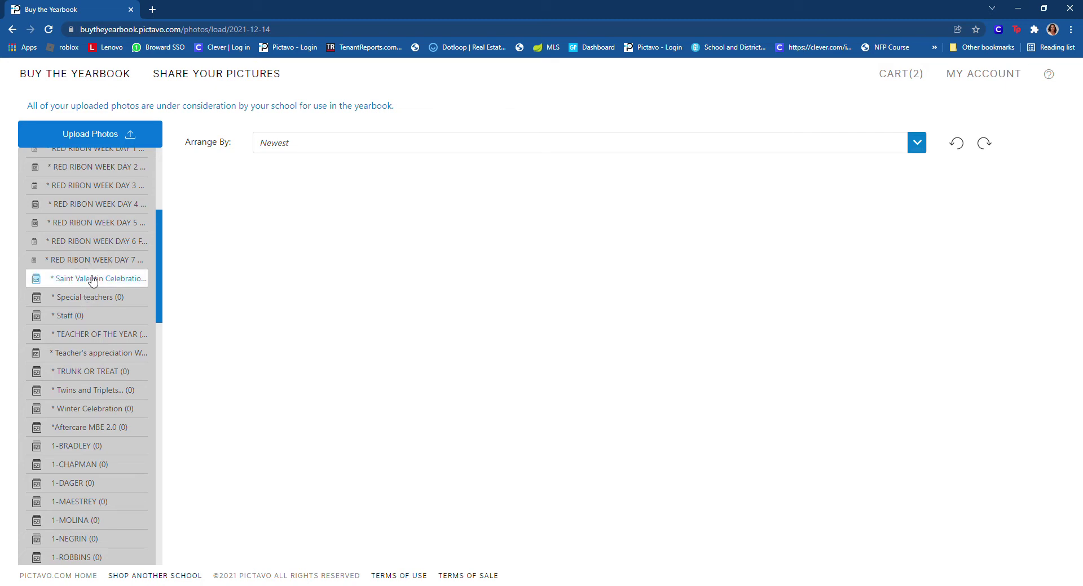
pyautogui.click(81, 335)
pyautogui.scroll(4, 82, 223)
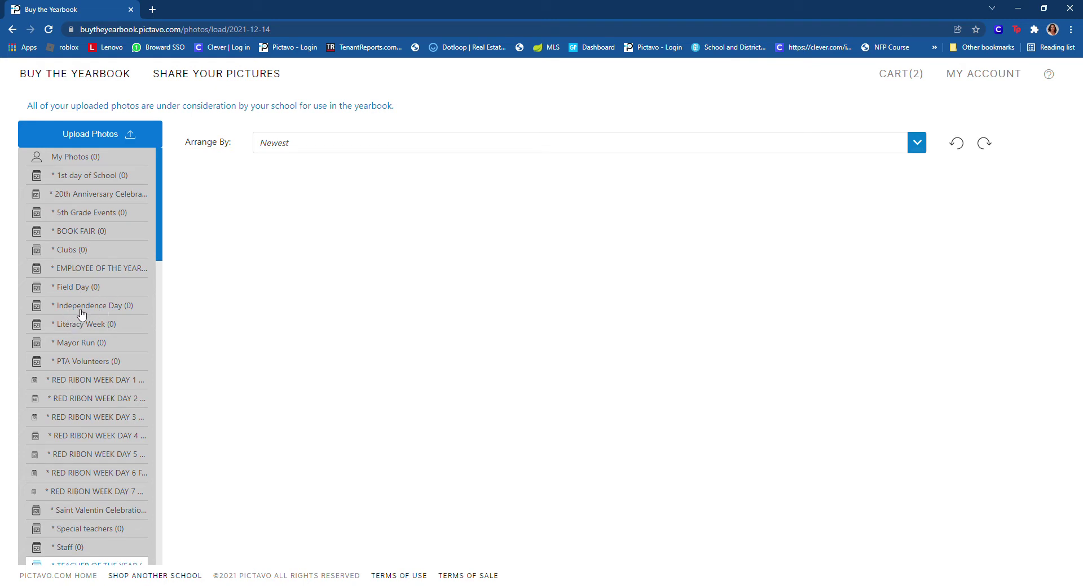
pyautogui.scroll(-9, 101, 432)
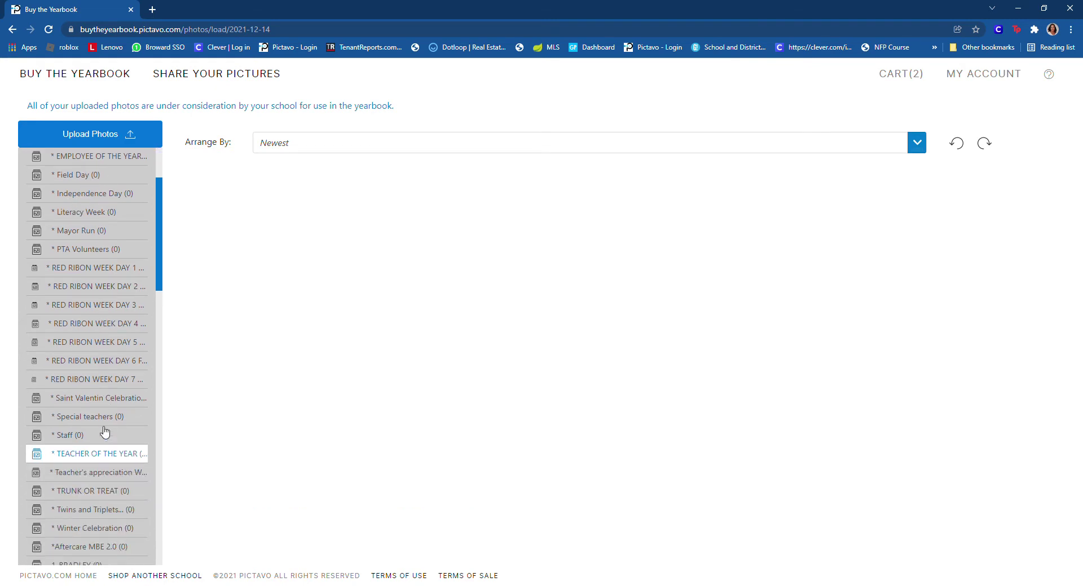
pyautogui.scroll(6, 100, 433)
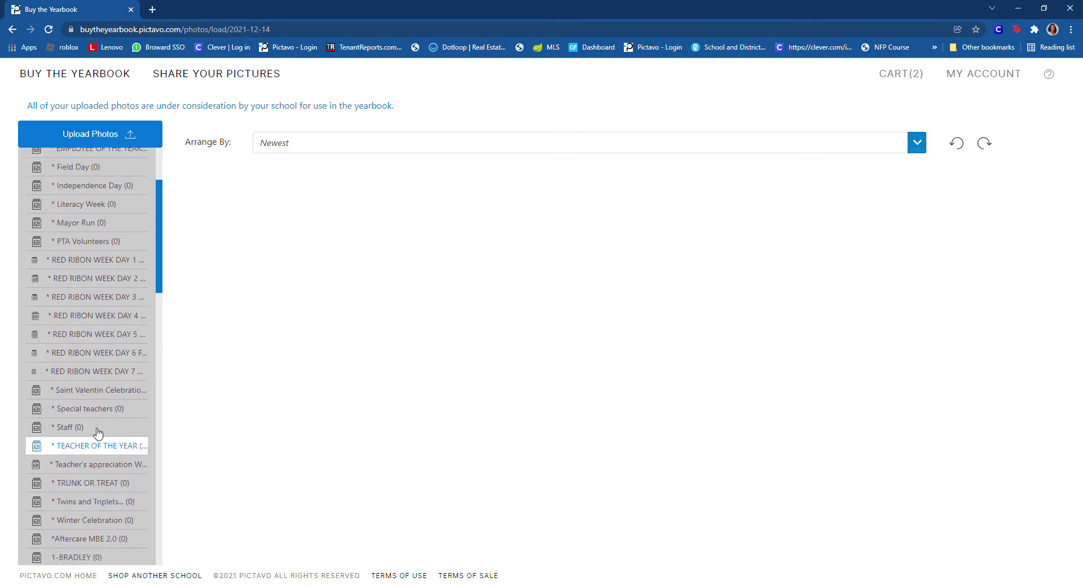
pyautogui.scroll(-8, 96, 432)
pyautogui.scroll(-12, 93, 433)
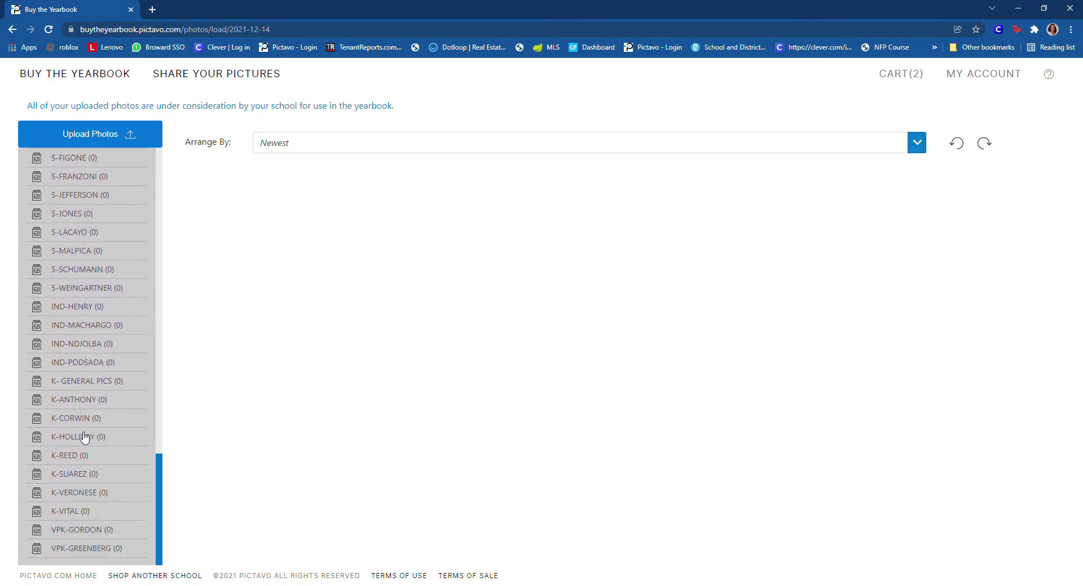
pyautogui.scroll(15, 85, 437)
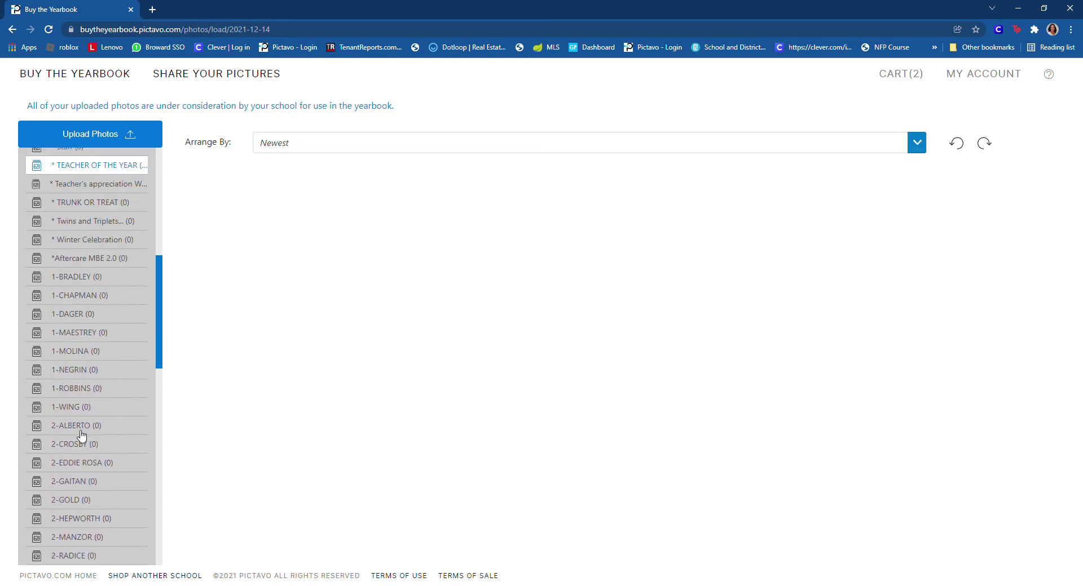
pyautogui.scroll(10, 82, 435)
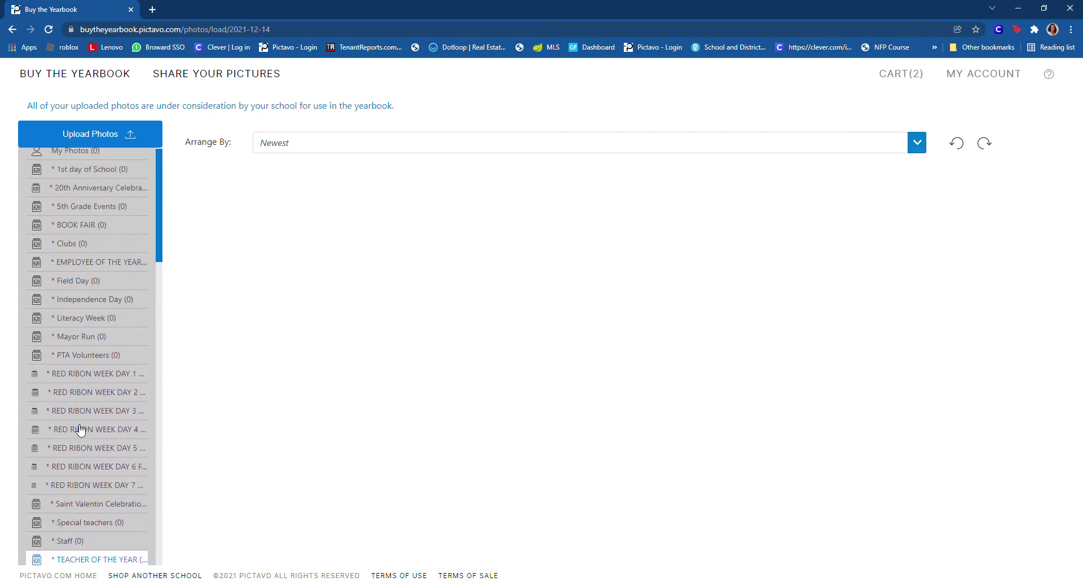
pyautogui.click(82, 283)
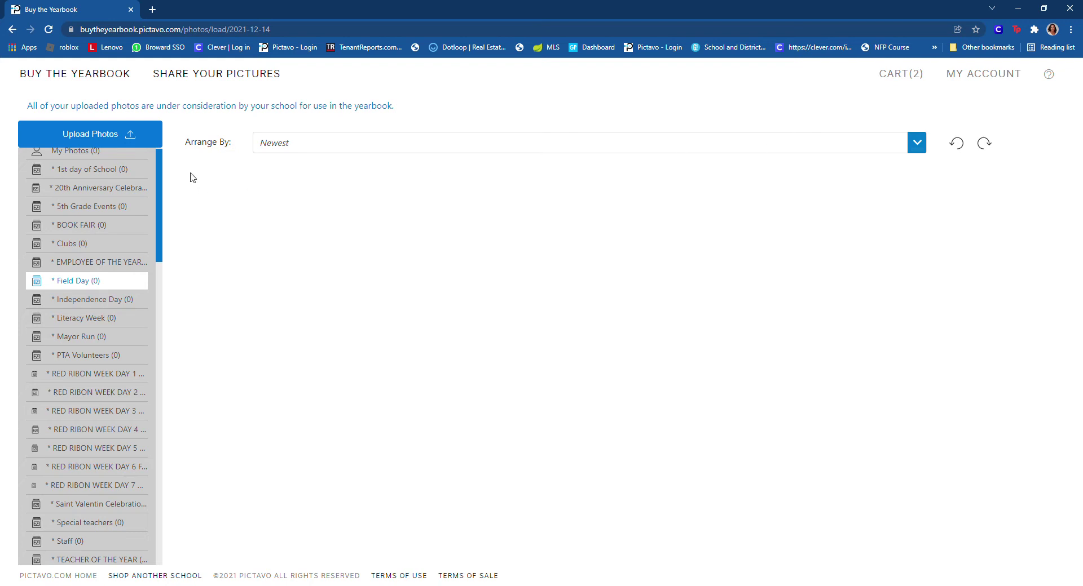
# Choose photos IMG_1347, IMG_1376, IMG_1380 and IMG_1382 for upload to Field Day
pyautogui.click(93, 139)
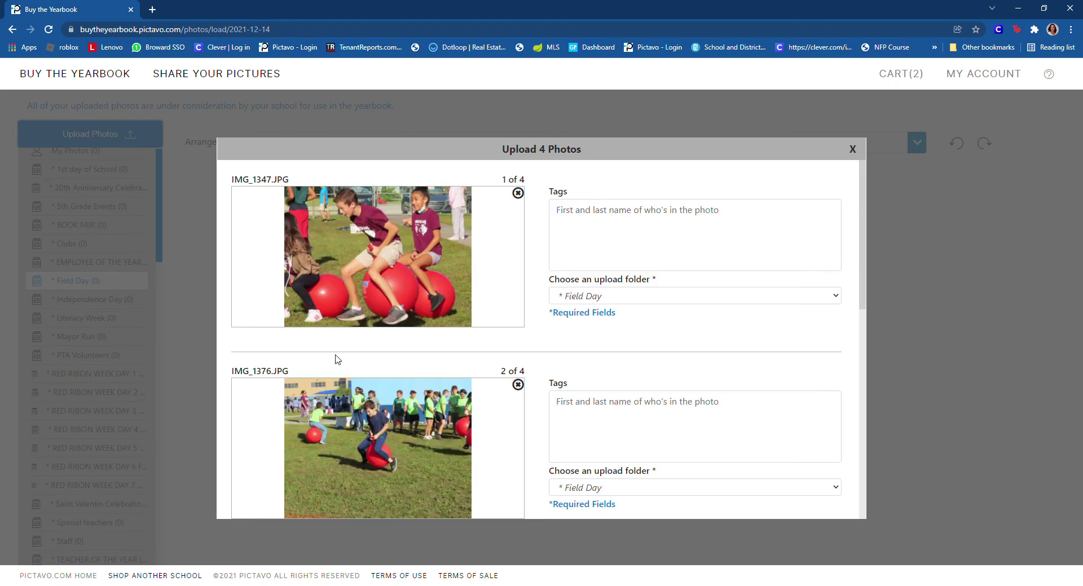
# Check all four photos are assigned to Field Day and send them to the yearbook
pyautogui.scroll(-3, 366, 370)
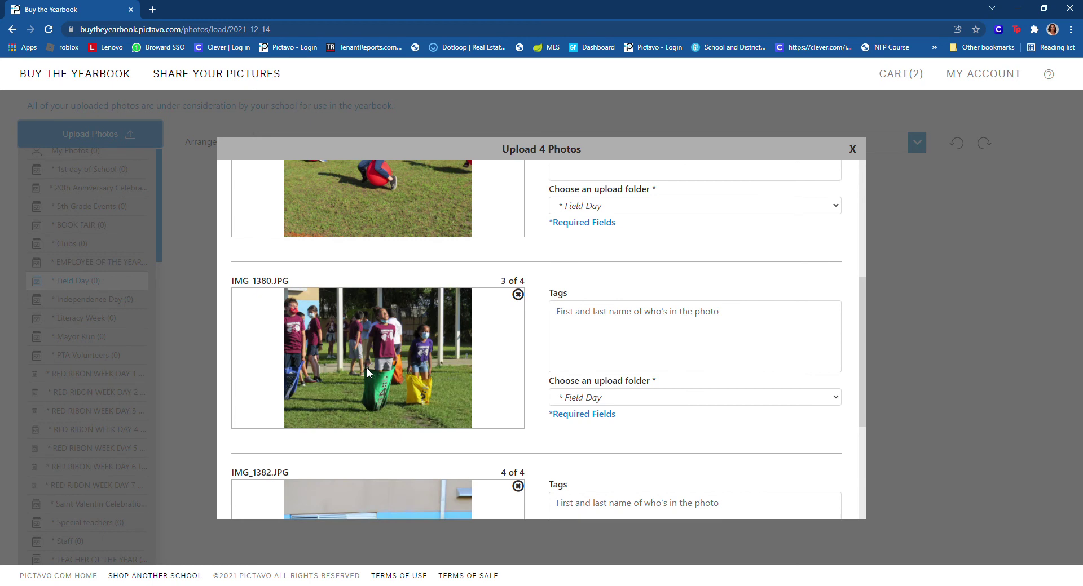
pyautogui.scroll(-2, 366, 370)
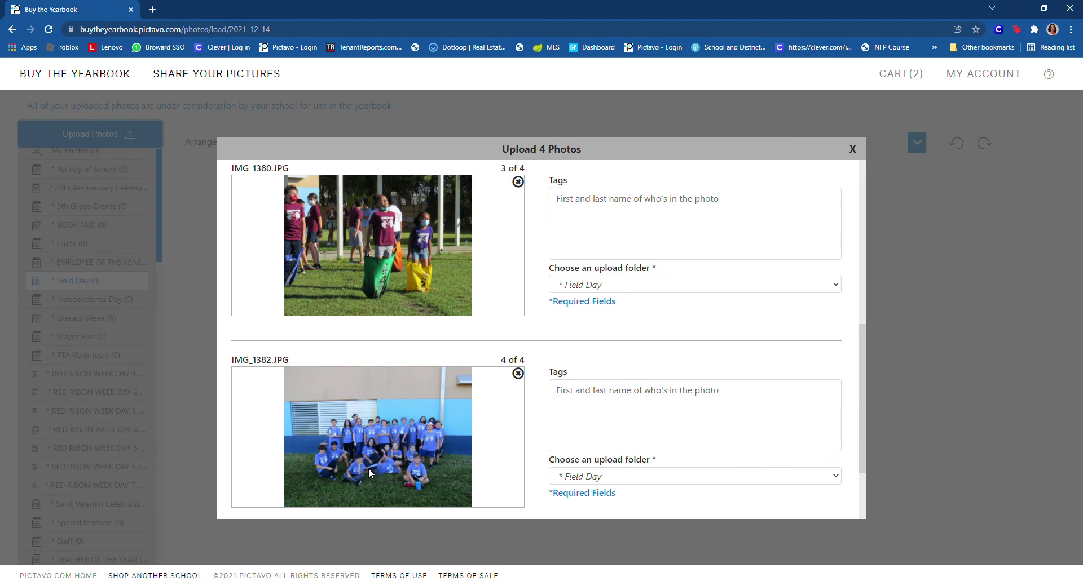
pyautogui.scroll(7, 369, 473)
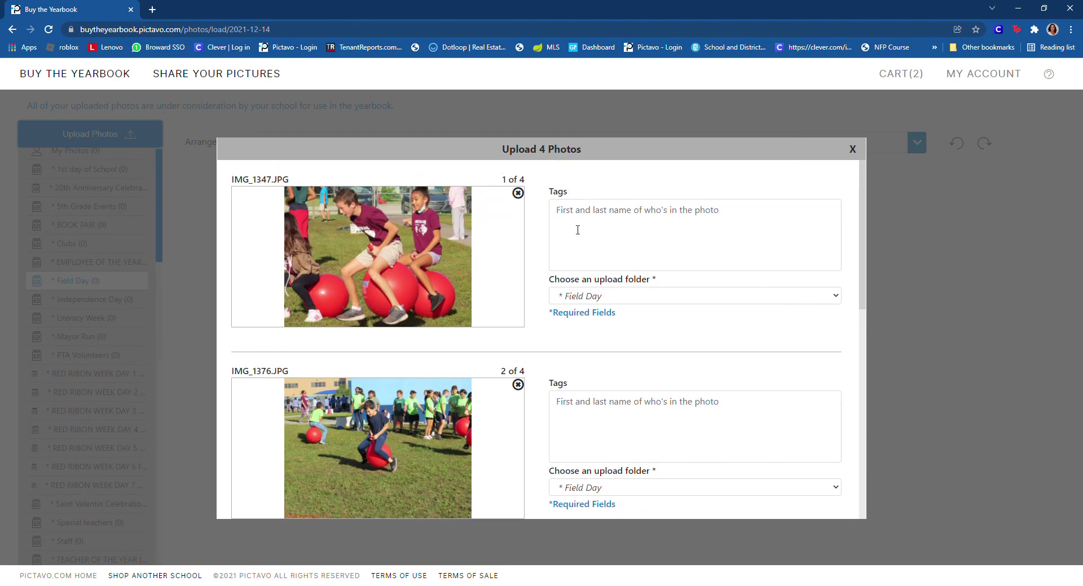
pyautogui.click(578, 230)
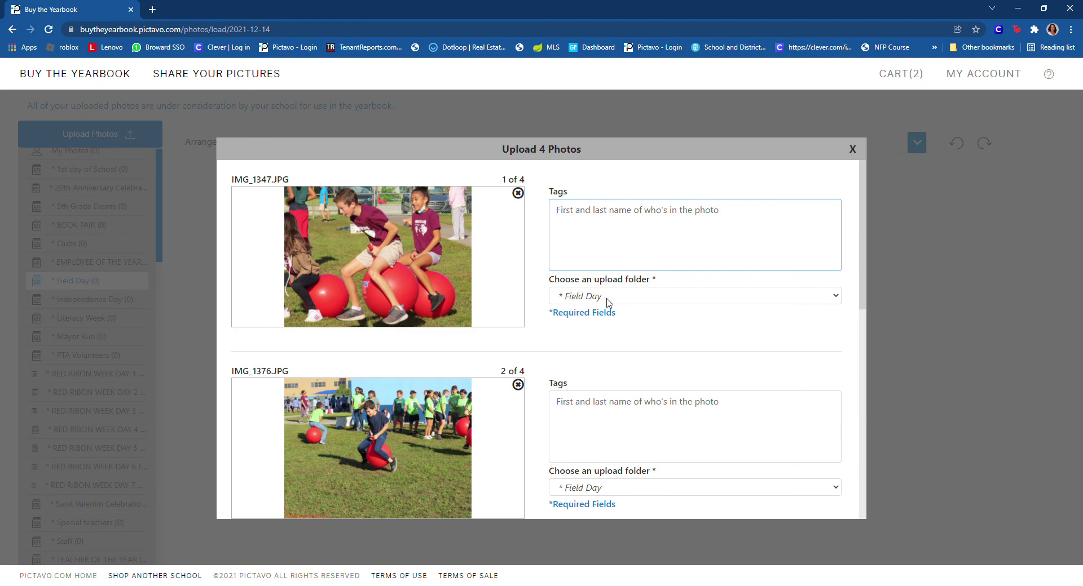
pyautogui.scroll(-1, 609, 303)
pyautogui.scroll(-7, 556, 285)
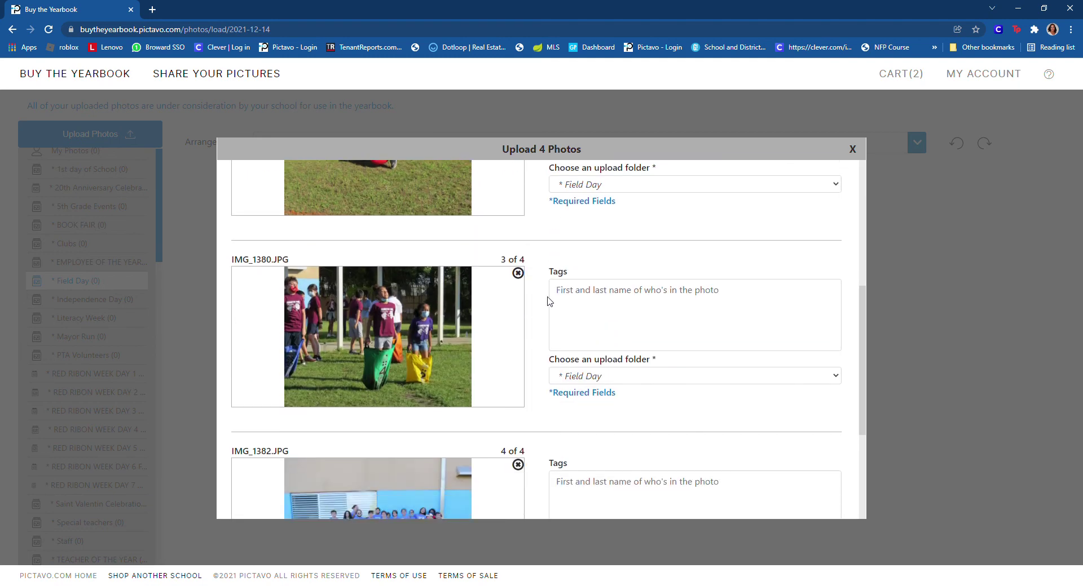
pyautogui.click(412, 475)
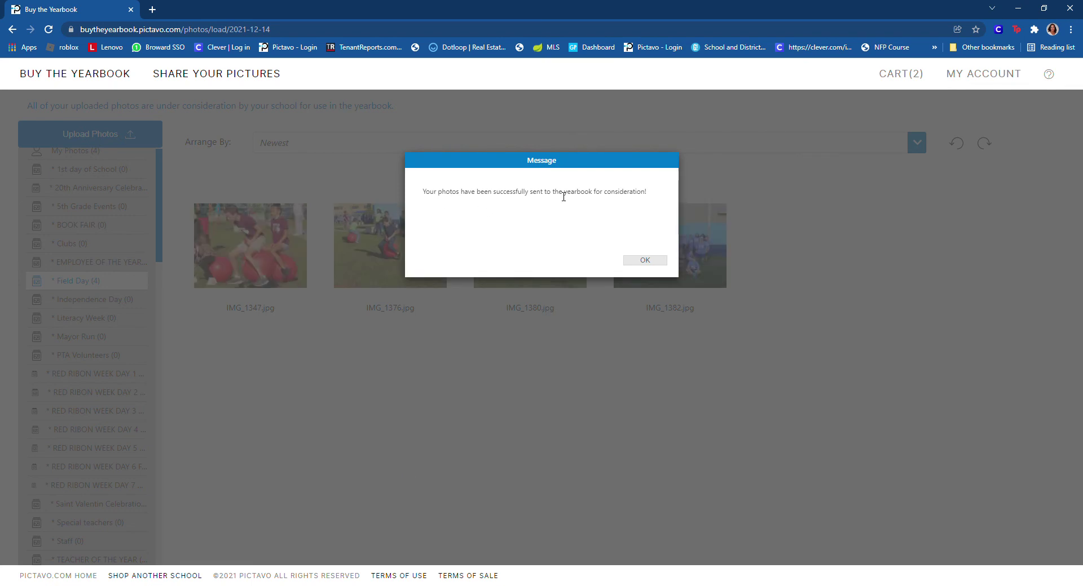
# Dismiss the upload success message and view the 1st day of School, anniversary and 5th Grade Events albums
pyautogui.click(643, 263)
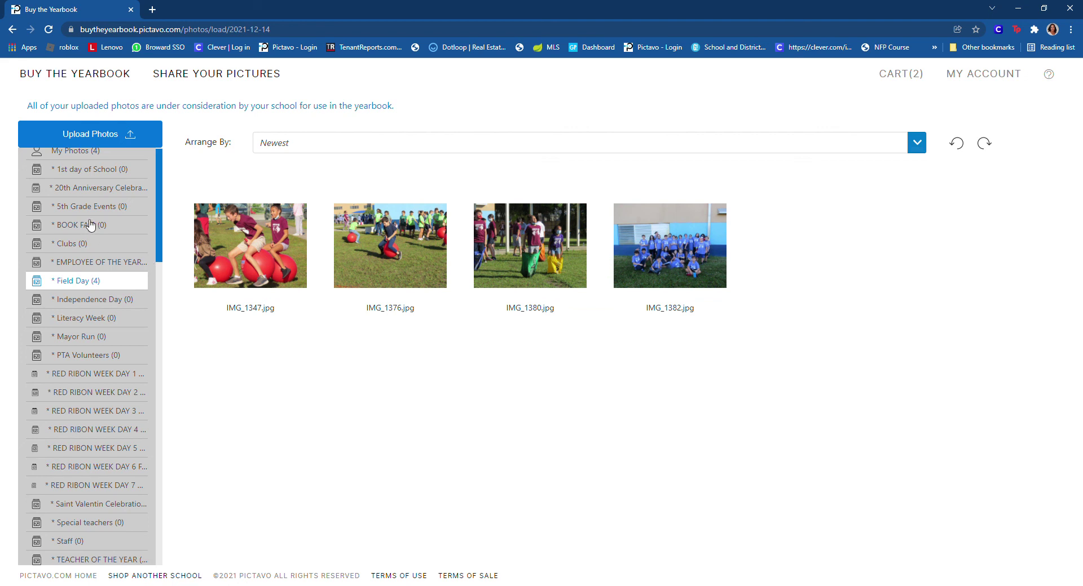
pyautogui.scroll(1, 89, 228)
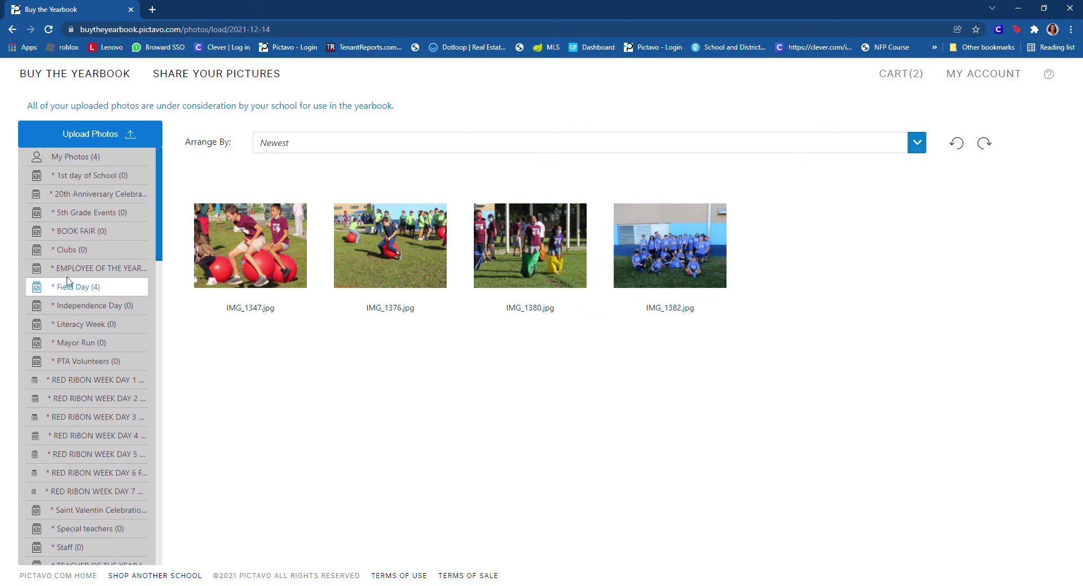
pyautogui.click(86, 177)
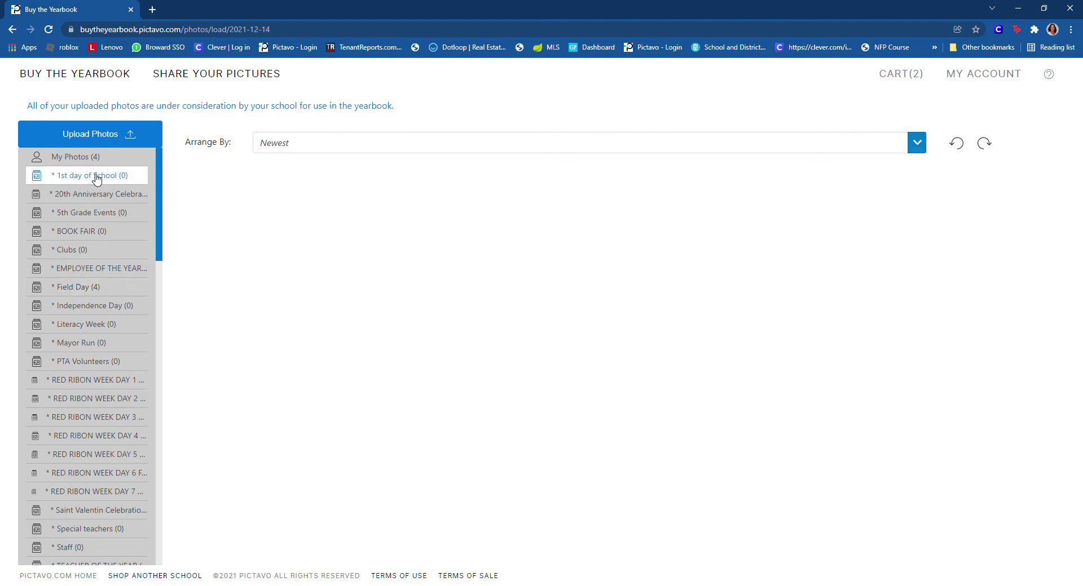
pyautogui.click(90, 195)
pyautogui.click(89, 220)
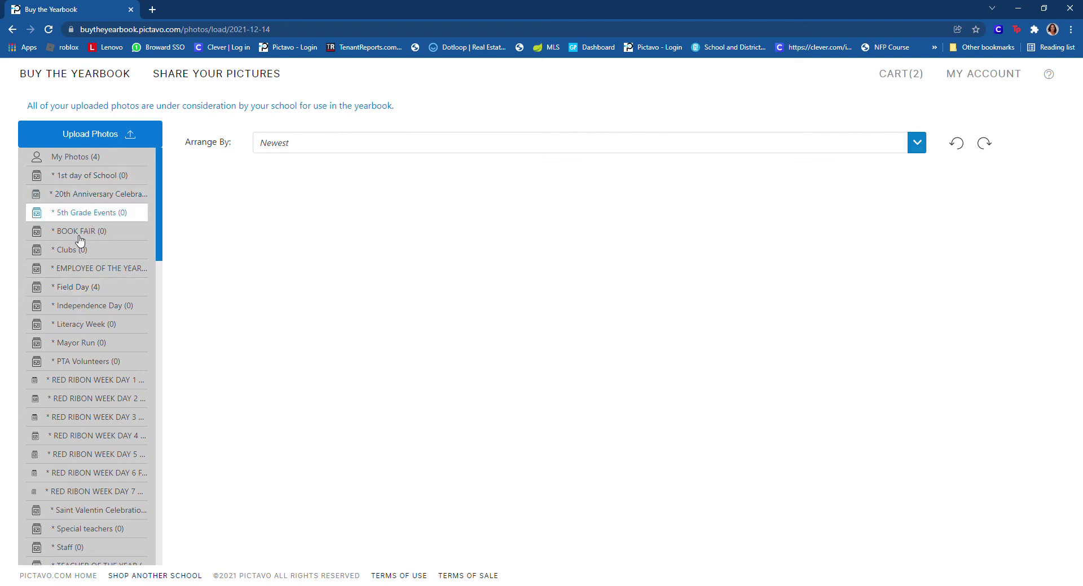
# View the BOOK FAIR, Clubs, employee of the year, Field Day and Independence Day albums
pyautogui.click(78, 237)
pyautogui.click(78, 255)
pyautogui.click(78, 272)
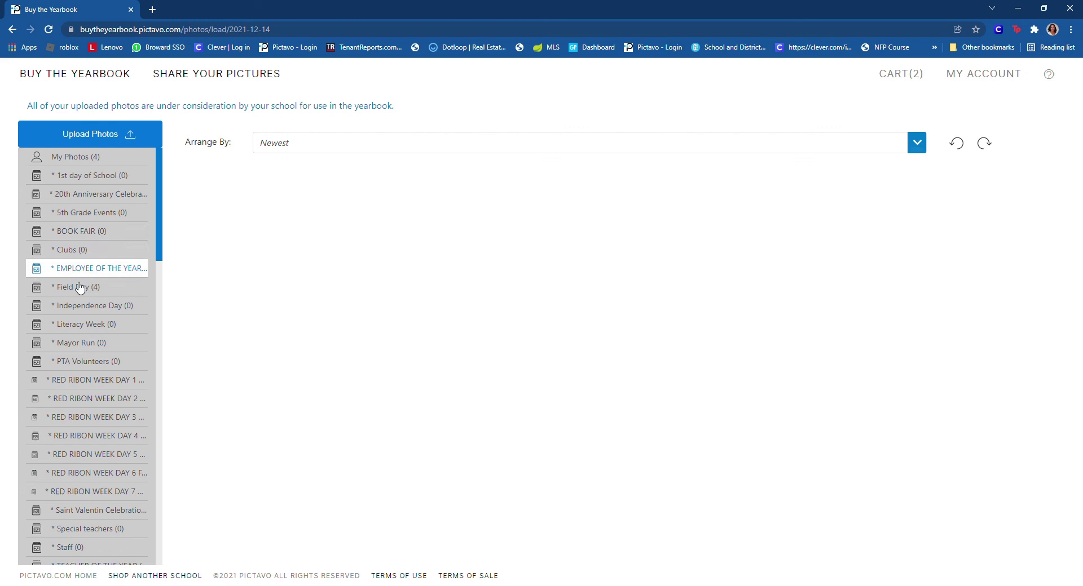
pyautogui.click(79, 287)
pyautogui.click(89, 308)
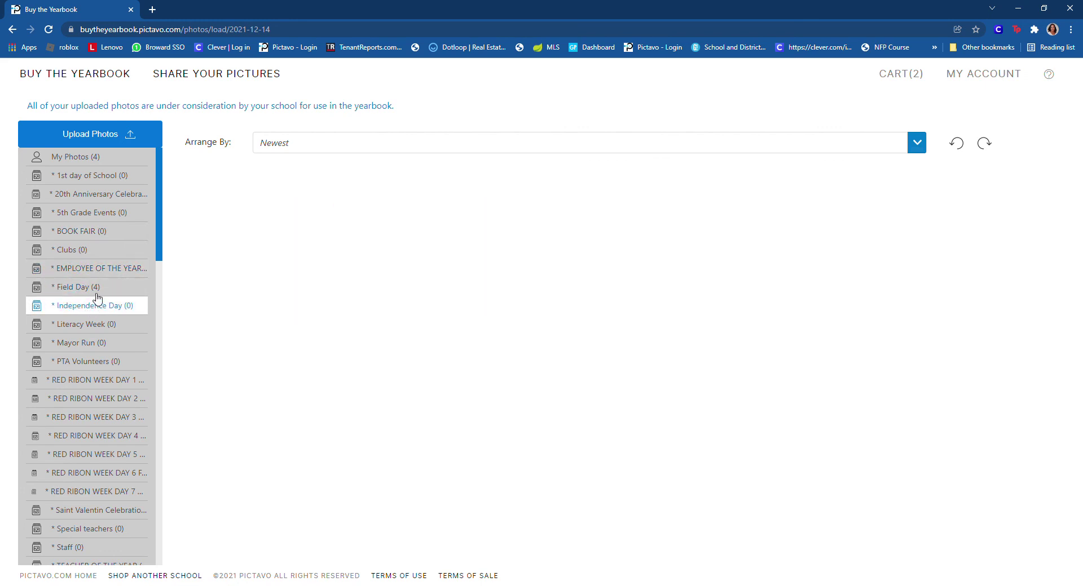